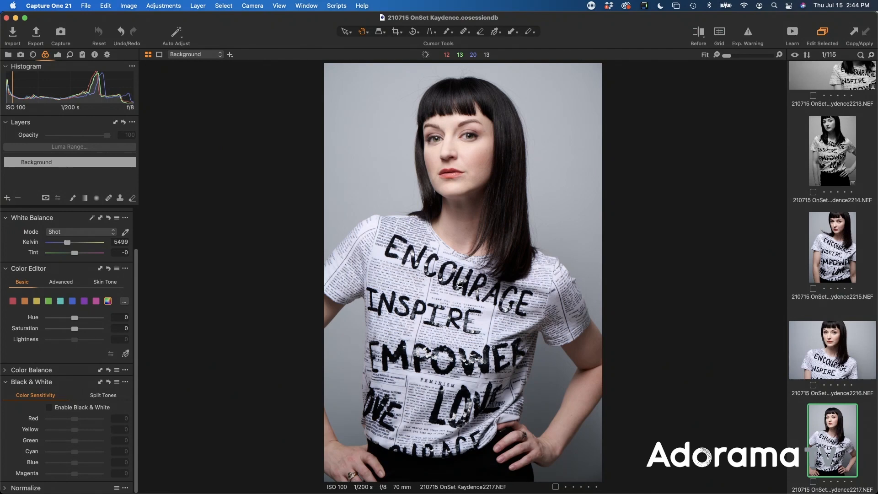
# - Check the lips and skin in the colour portrait, and enable its black-and-white conversion
pyautogui.click(456, 158)
pyautogui.click(456, 158)
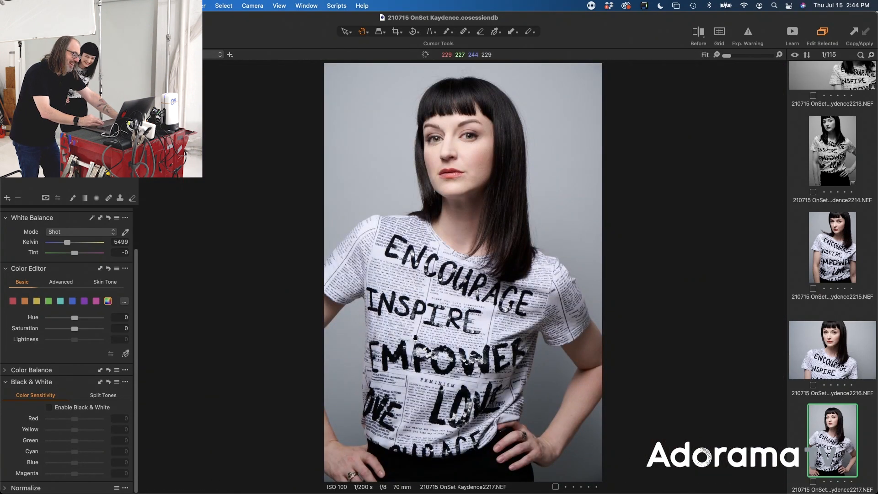
pyautogui.click(459, 177)
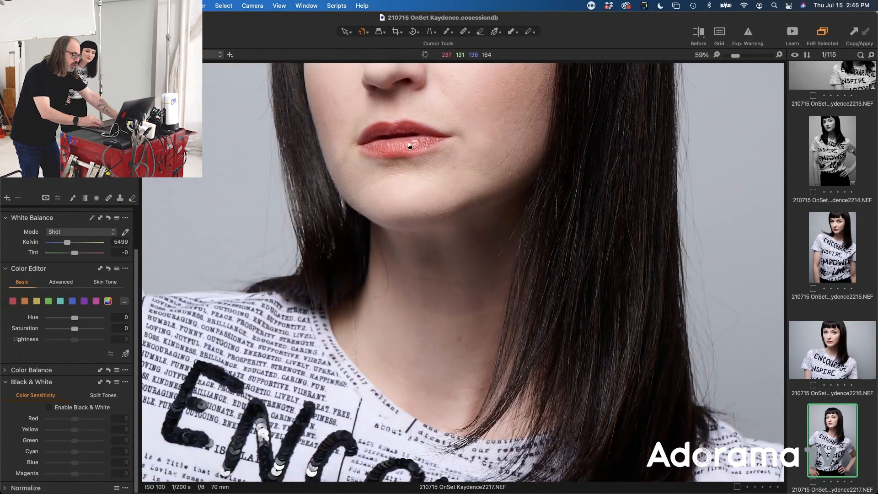
pyautogui.click(410, 146)
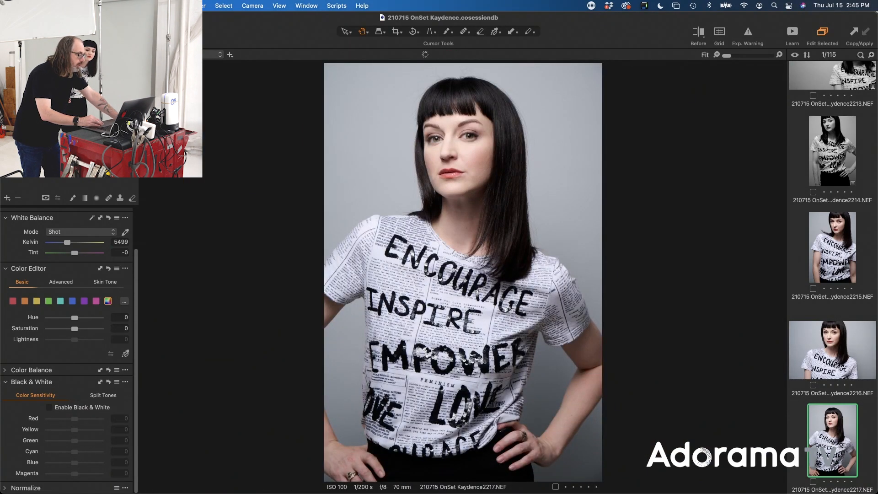
pyautogui.click(49, 408)
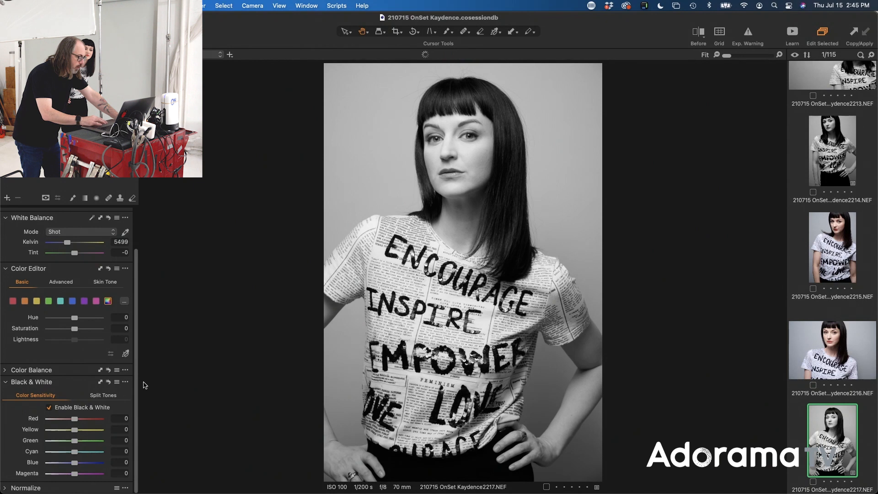
# - Set the portrait's black-and-white colour sensitivity to -23 for red and 7 for yellow
pyautogui.moveTo(73, 422)
pyautogui.mouseDown()
pyautogui.moveTo(105, 423)
pyautogui.moveTo(71, 422)
pyautogui.mouseUp()
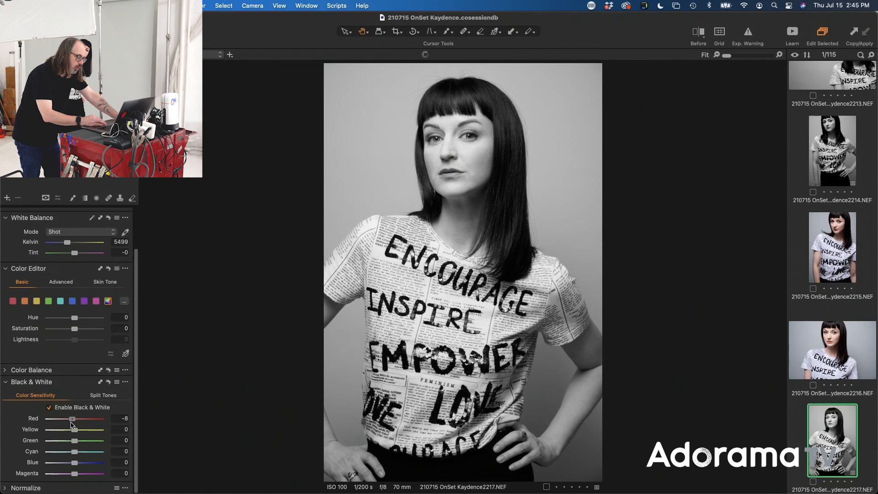
pyautogui.moveTo(74, 424); pyautogui.dragTo(67, 424)
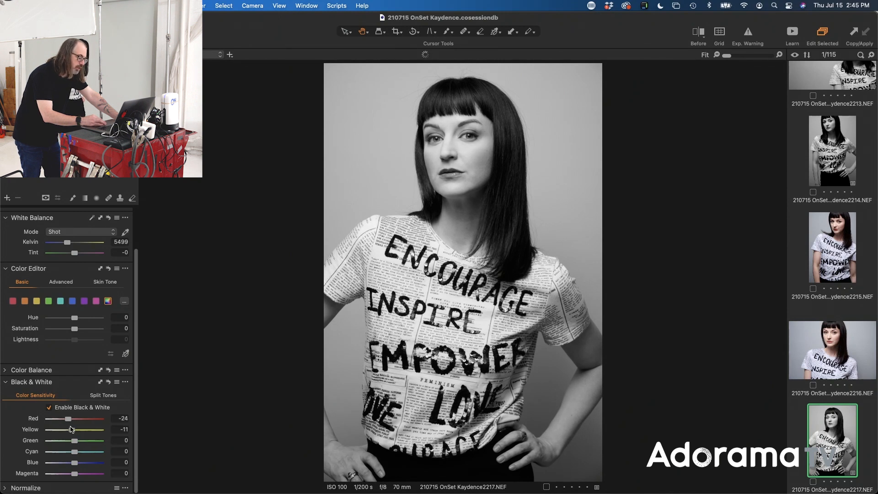
pyautogui.moveTo(76, 429); pyautogui.dragTo(74, 430)
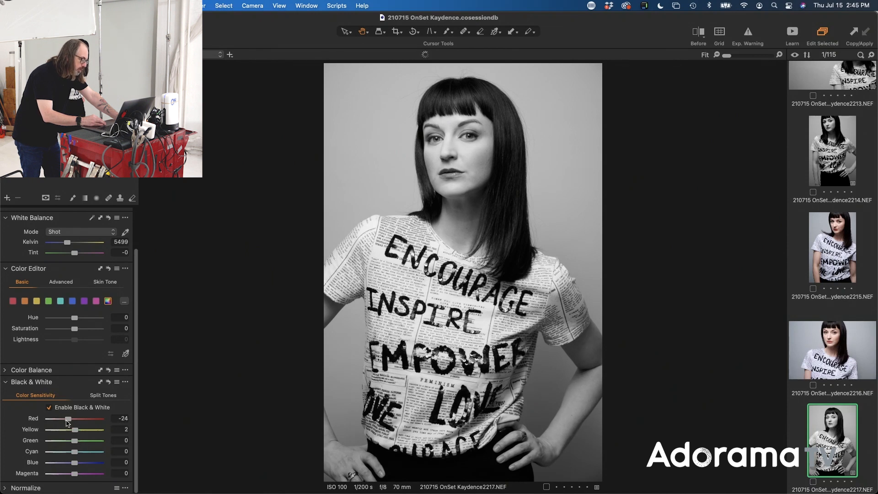
pyautogui.moveTo(66, 421); pyautogui.dragTo(65, 421)
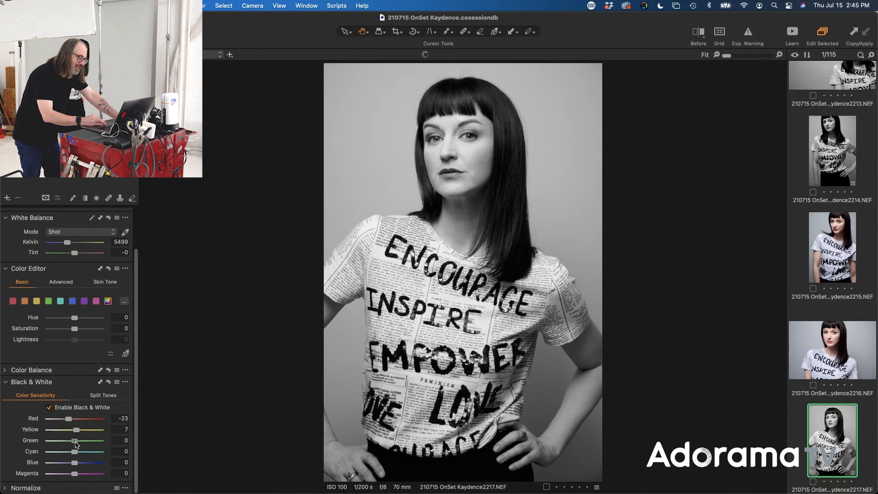
# - Fine-tune the black-and-white colour sensitivity to red -29, yellow 8, green 7, cyan 2, blue -1 and magenta -10
pyautogui.moveTo(81, 444)
pyautogui.mouseDown()
pyautogui.moveTo(56, 434)
pyautogui.moveTo(72, 438)
pyautogui.mouseUp()
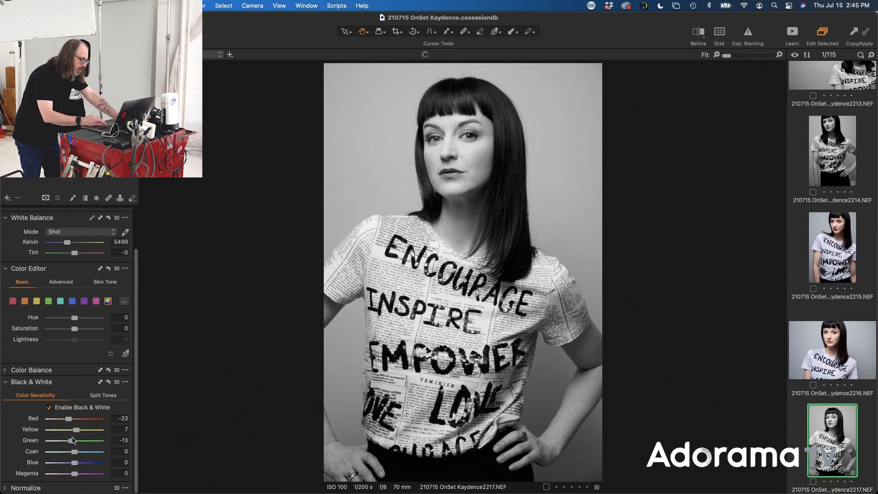
pyautogui.doubleClick(71, 442)
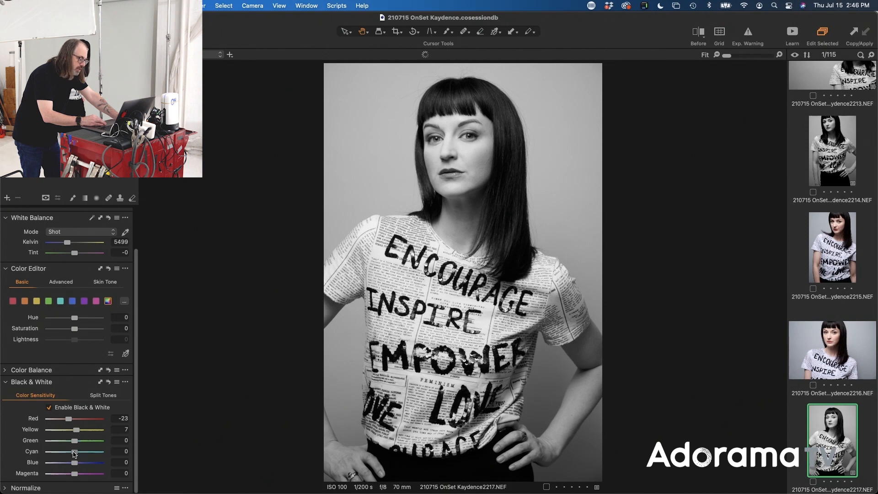
pyautogui.moveTo(80, 453); pyautogui.dragTo(73, 475)
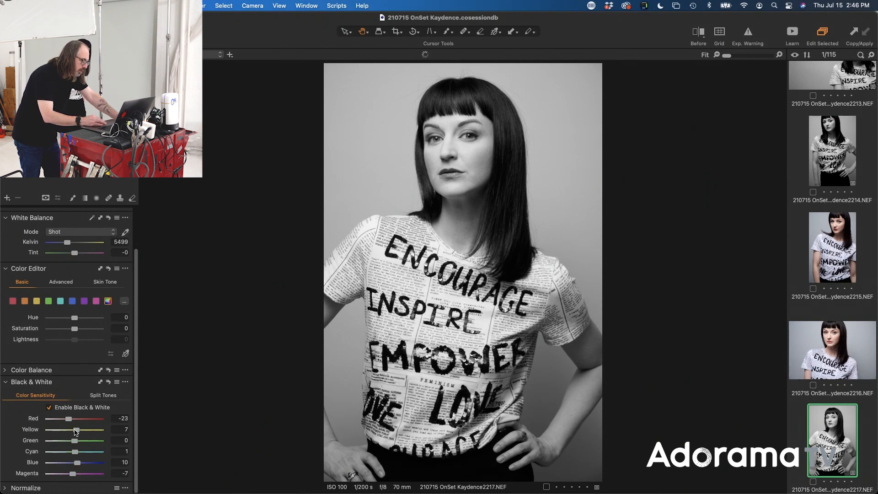
pyautogui.moveTo(76, 433)
pyautogui.mouseDown()
pyautogui.moveTo(66, 420)
pyautogui.moveTo(77, 442)
pyautogui.mouseUp()
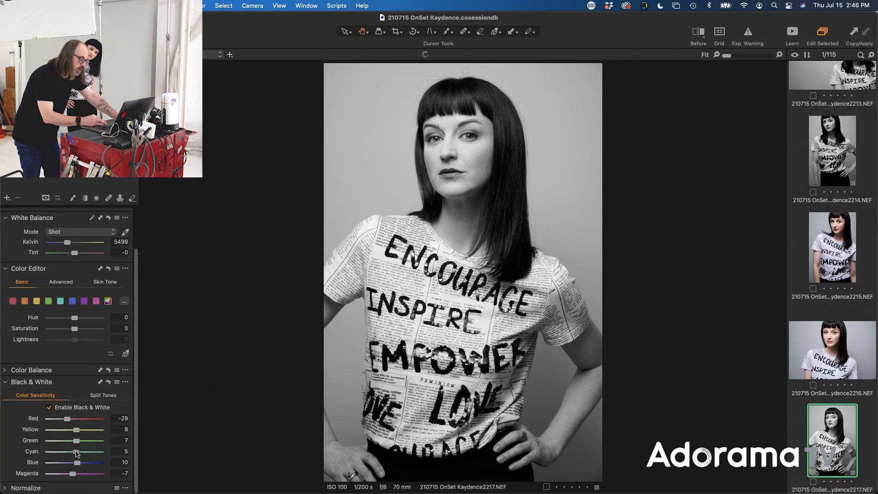
pyautogui.moveTo(78, 463); pyautogui.dragTo(71, 474)
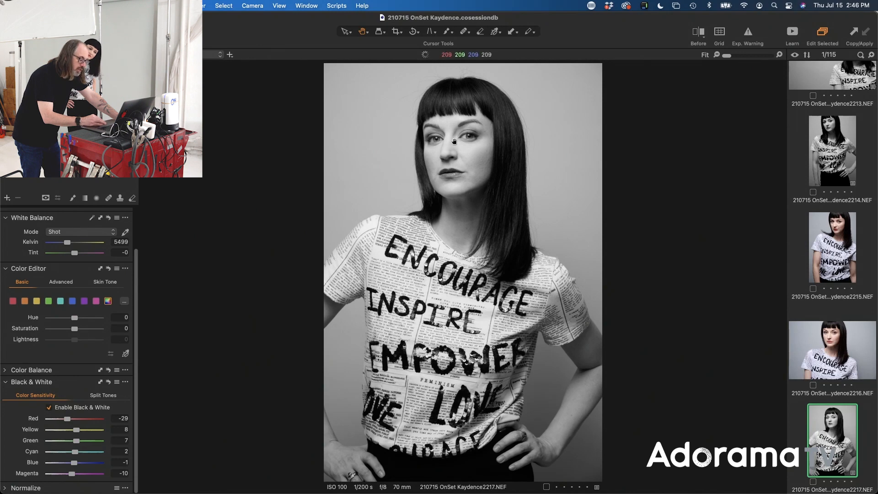
# - Examine the skin tones on the face and the sequined shirt lettering at 100% magnification
pyautogui.click(454, 141)
pyautogui.click(555, 288)
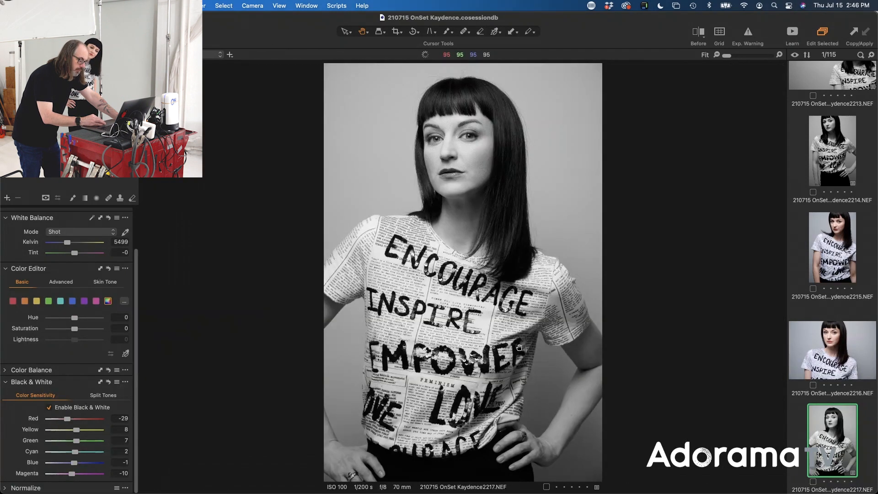
pyautogui.click(465, 173)
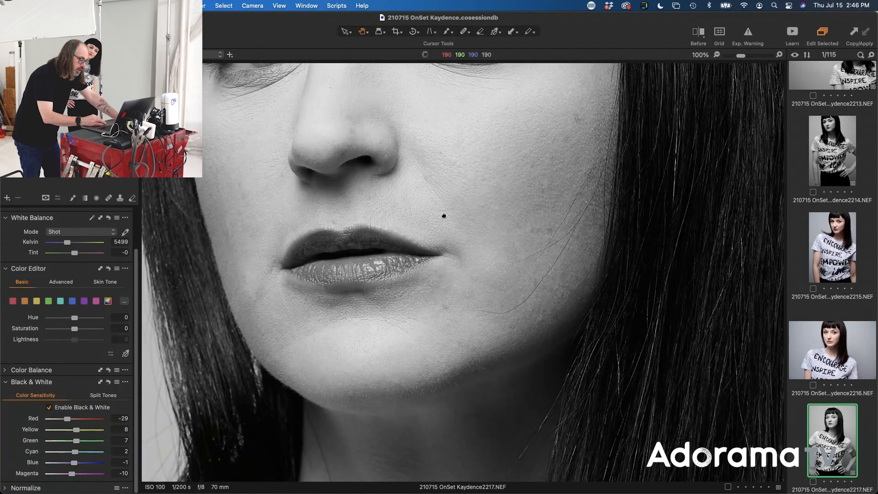
pyautogui.scroll(-15, 444, 216)
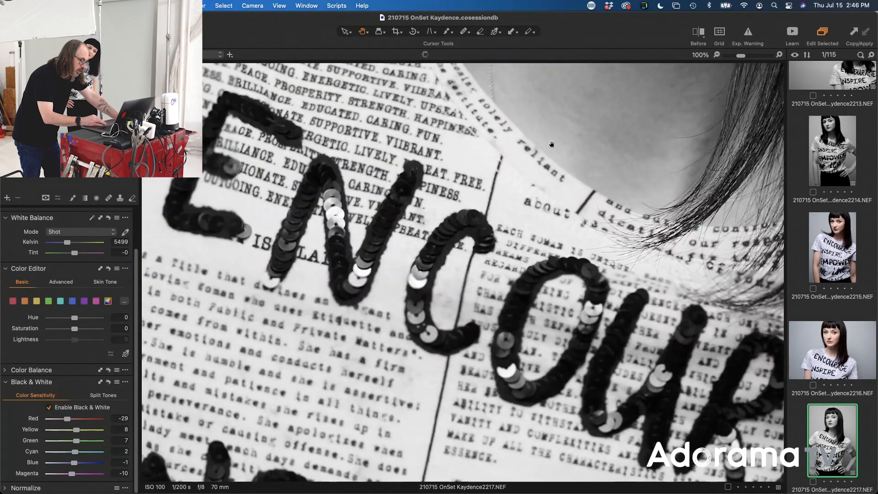
pyautogui.scroll(-8, 479, 134)
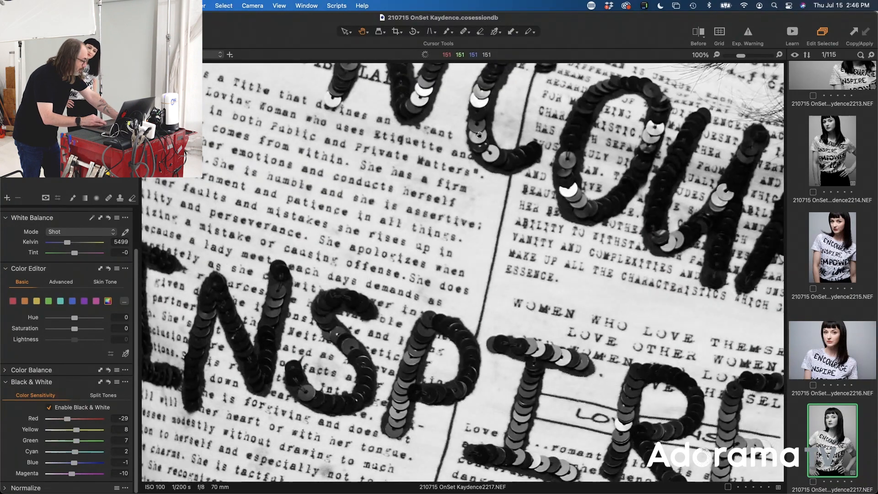
pyautogui.scroll(-6, 508, 272)
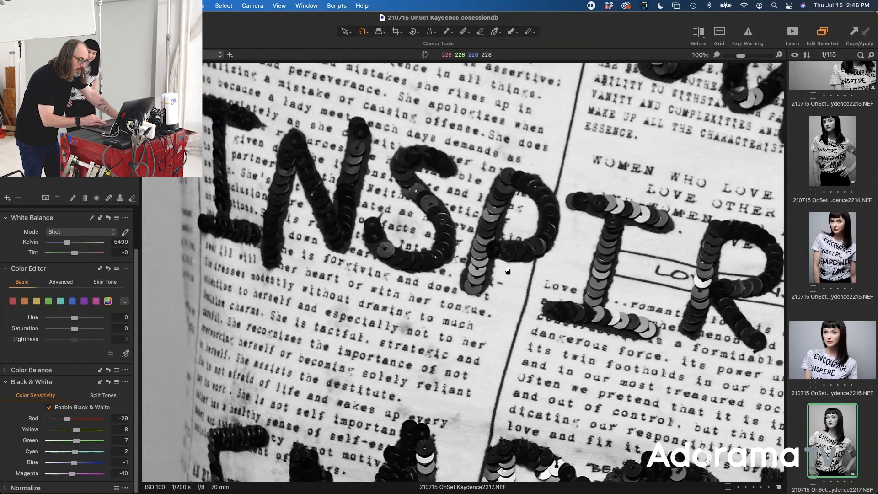
pyautogui.press('super+0')
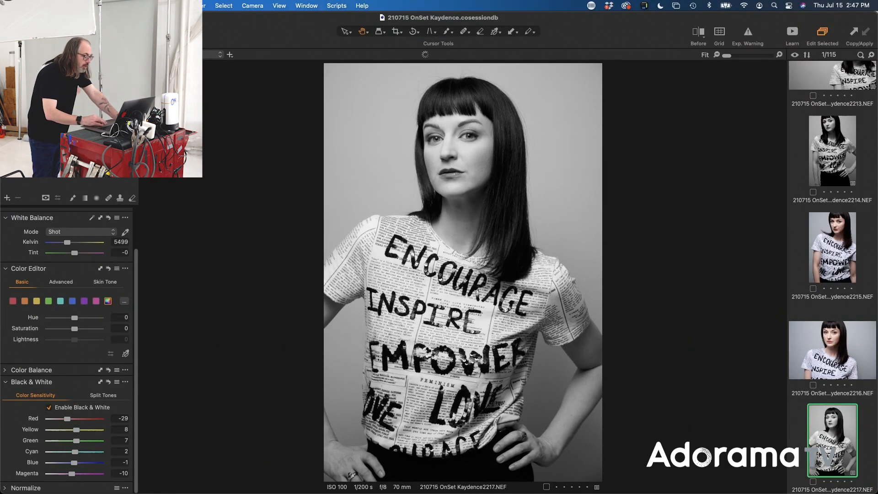
# - Adjust the portrait's RGB levels, setting the input white point to 246 and the input black point to 2
pyautogui.click(66, 55)
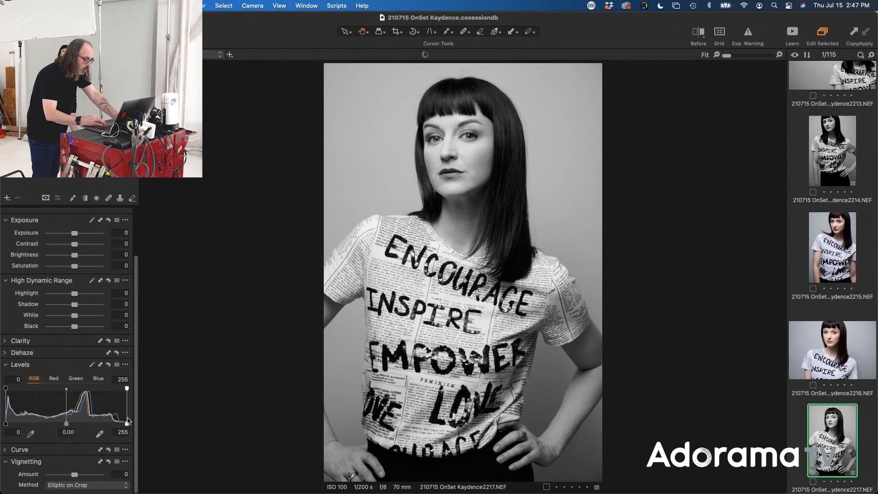
pyautogui.moveTo(127, 425); pyautogui.dragTo(119, 425)
pyautogui.moveTo(64, 424); pyautogui.dragTo(65, 425)
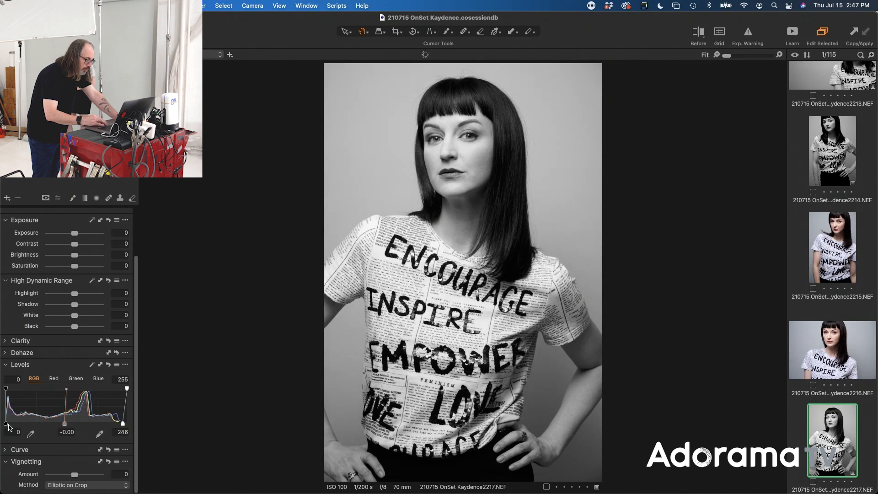
pyautogui.moveTo(8, 425); pyautogui.dragTo(10, 425)
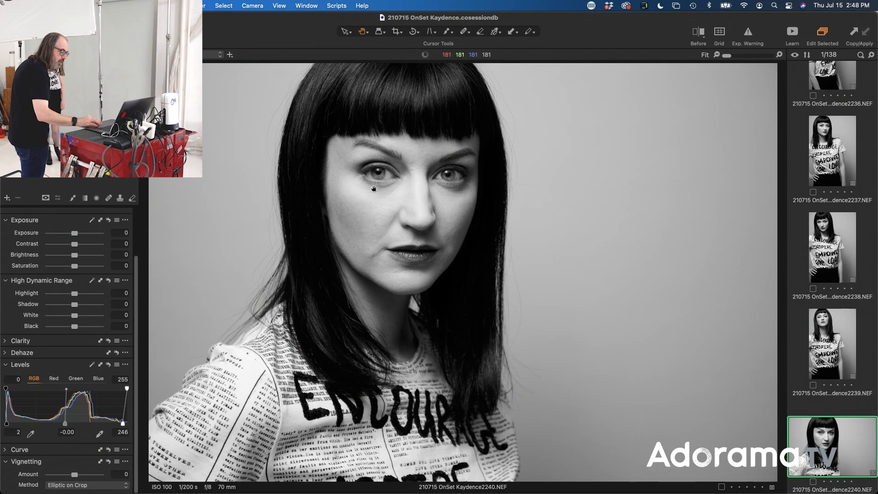
# - Increase the contrast of frame 2240 in Levels with input black point 9, midtone -0.11 and input white point 216
pyautogui.doubleClick(375, 191)
pyautogui.click(459, 292)
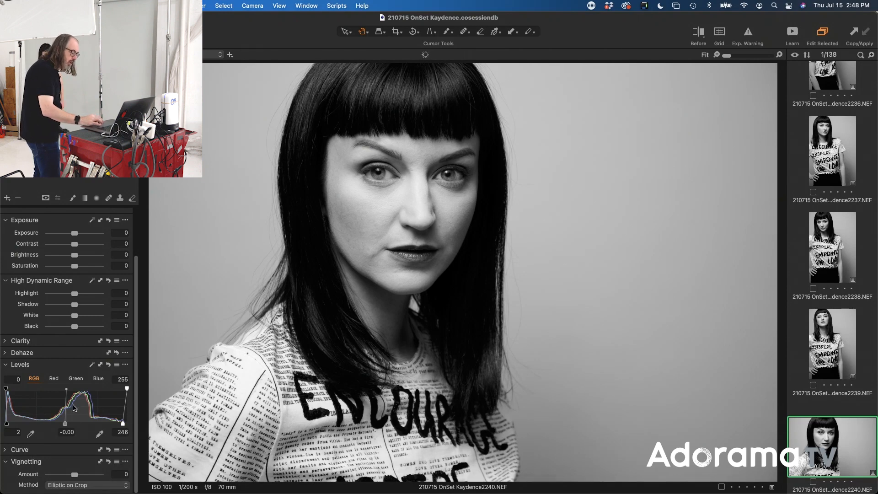
pyautogui.moveTo(124, 425); pyautogui.dragTo(61, 425)
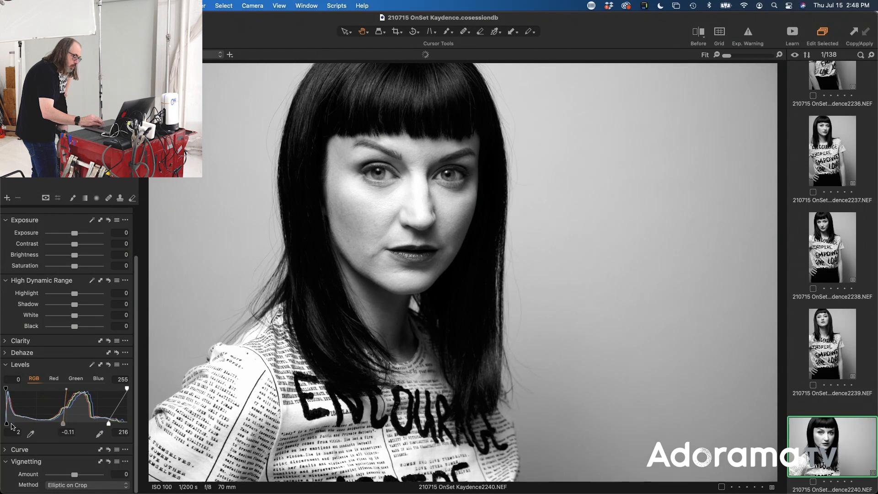
pyautogui.moveTo(8, 425); pyautogui.dragTo(10, 425)
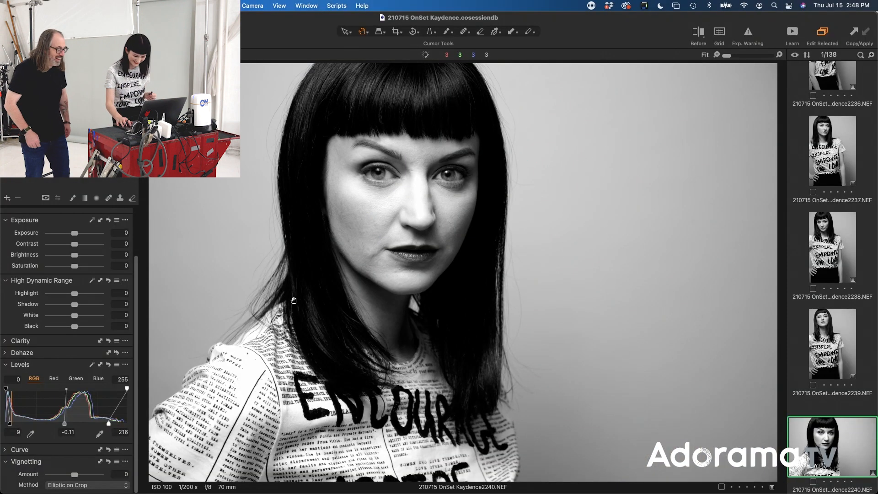
# - Review the preceding black-and-white captures one by one, going back from frame 2240 to frame 2232
pyautogui.press('Left')
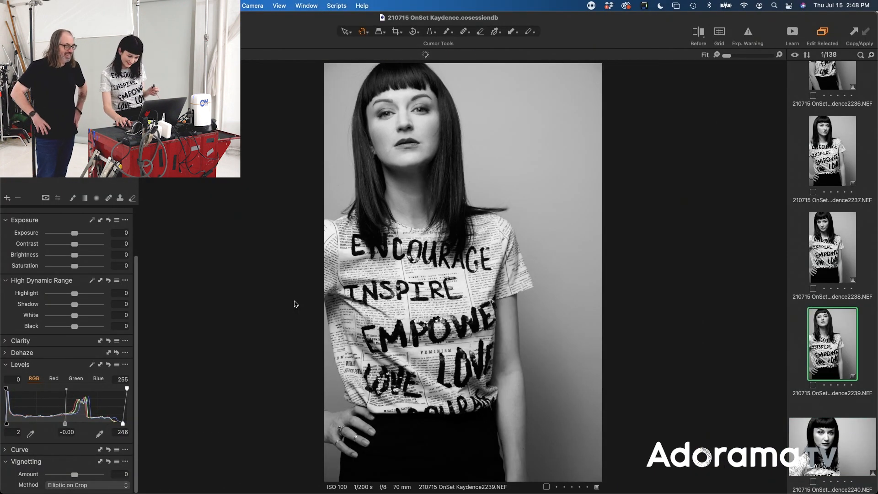
pyautogui.press('Left')
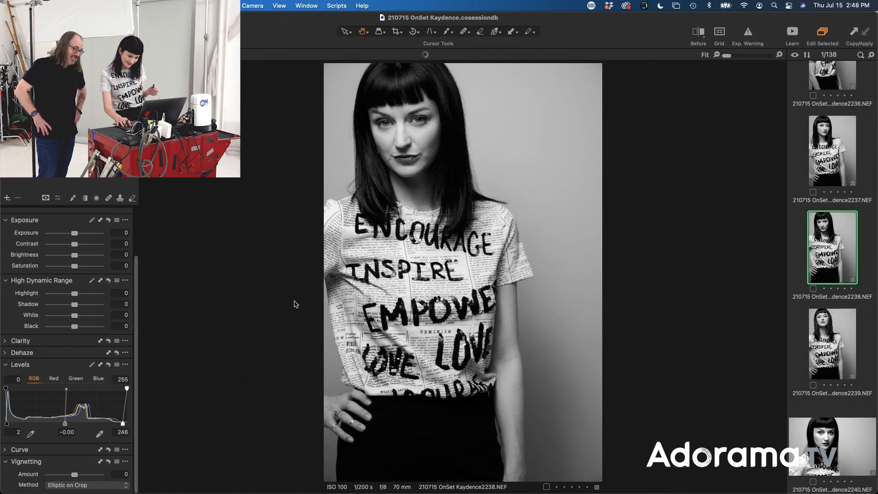
pyautogui.press('Left')
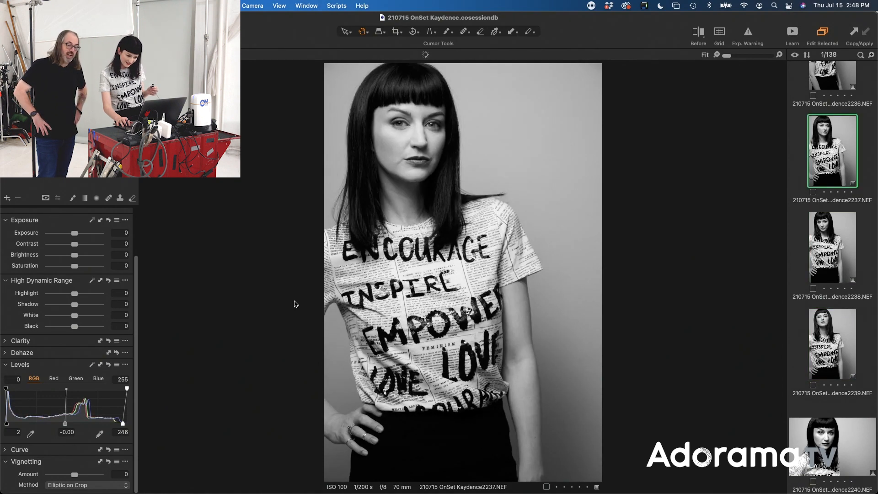
pyautogui.press('Right')
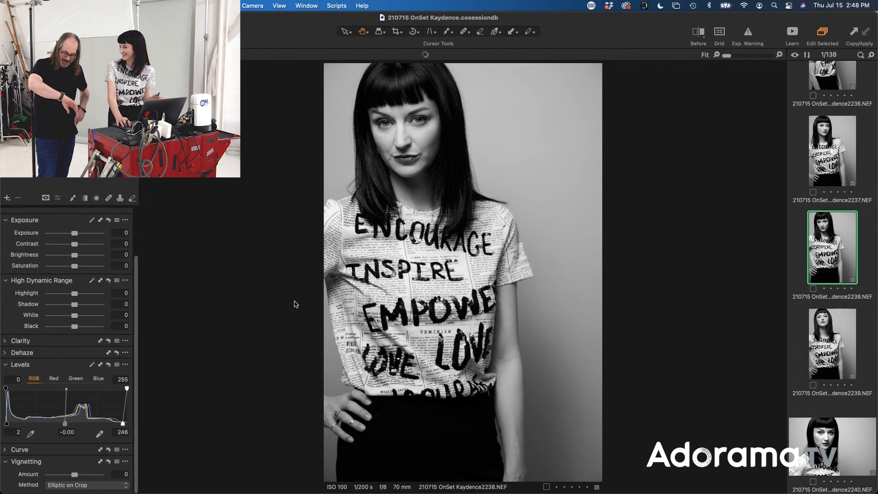
pyautogui.press('Left')
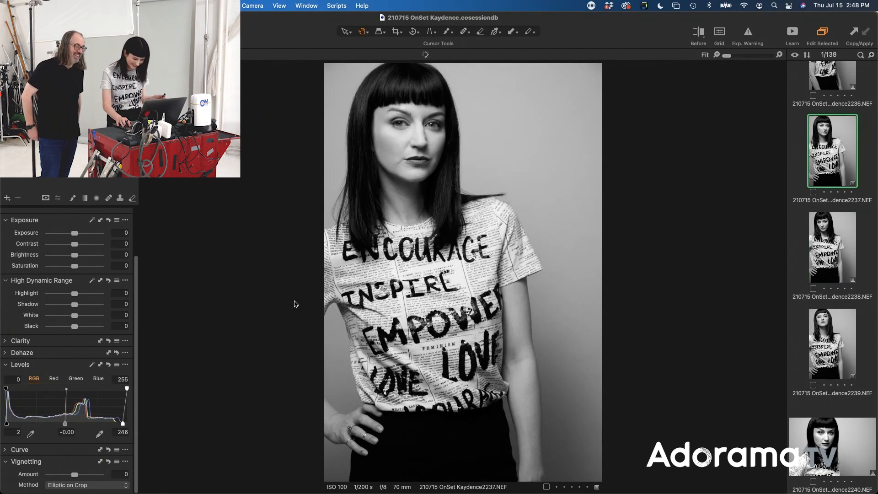
pyautogui.press('Left')
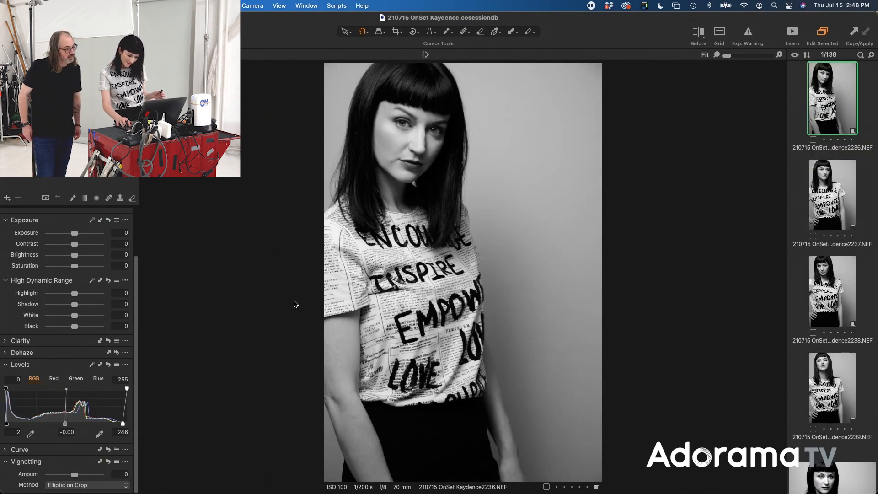
pyautogui.press('Left')
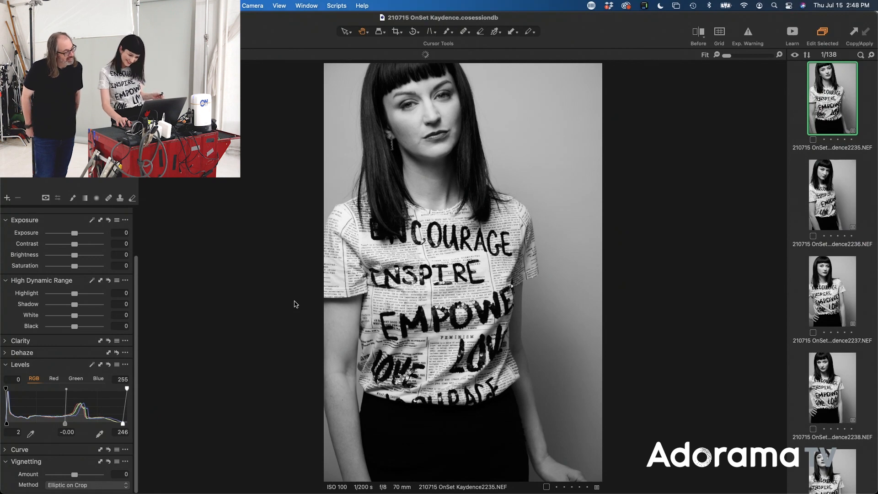
pyautogui.press('Left')
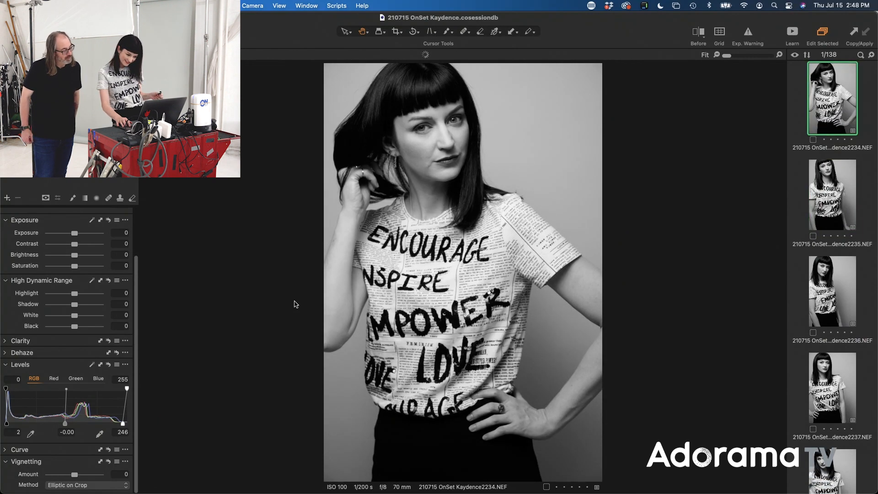
pyautogui.press('Left')
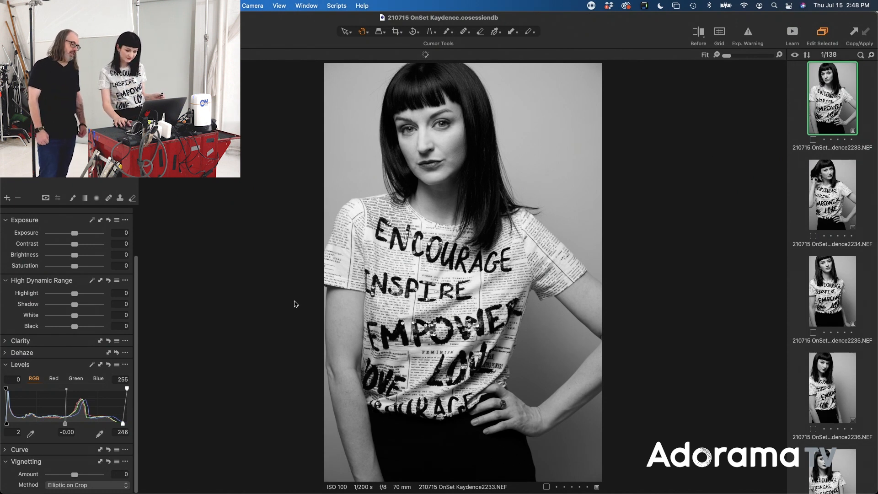
pyautogui.press('Left')
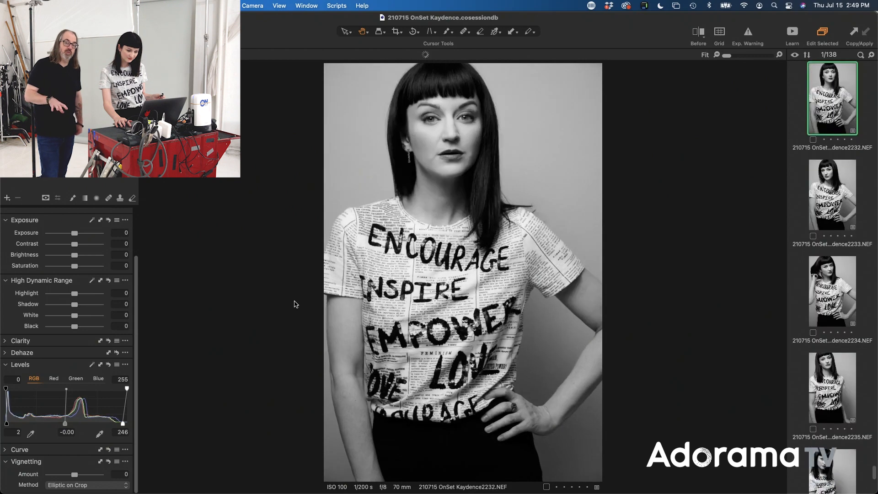
# - Review the earlier black-and-white captures one by one, going back from frame 2232 to frame 2219
pyautogui.press('Left')
pyautogui.press('Left')
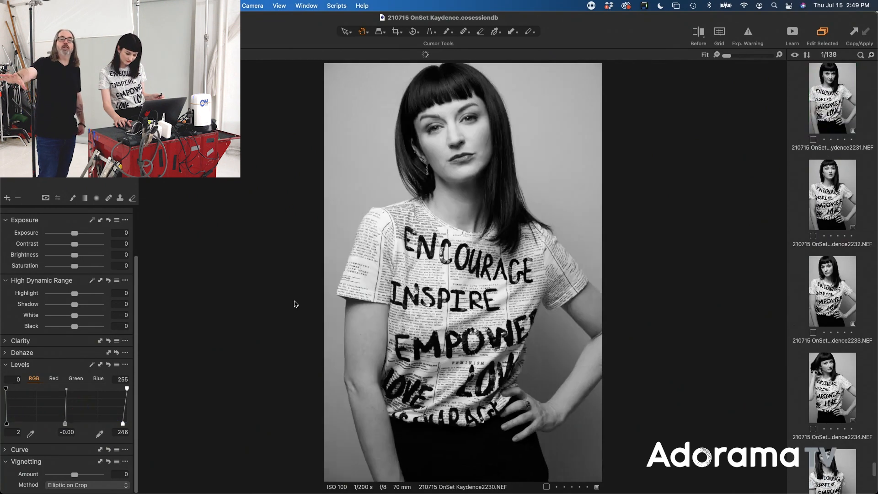
pyautogui.press('Left')
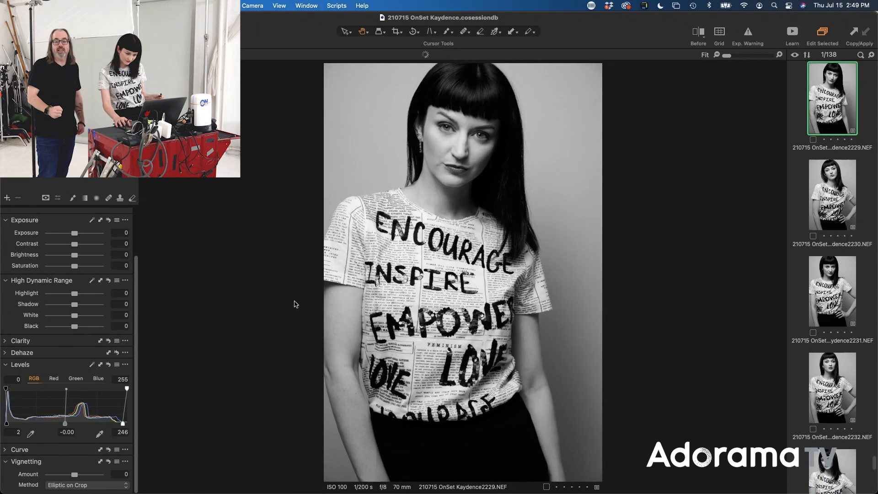
pyautogui.press('Left')
pyautogui.press('Left')
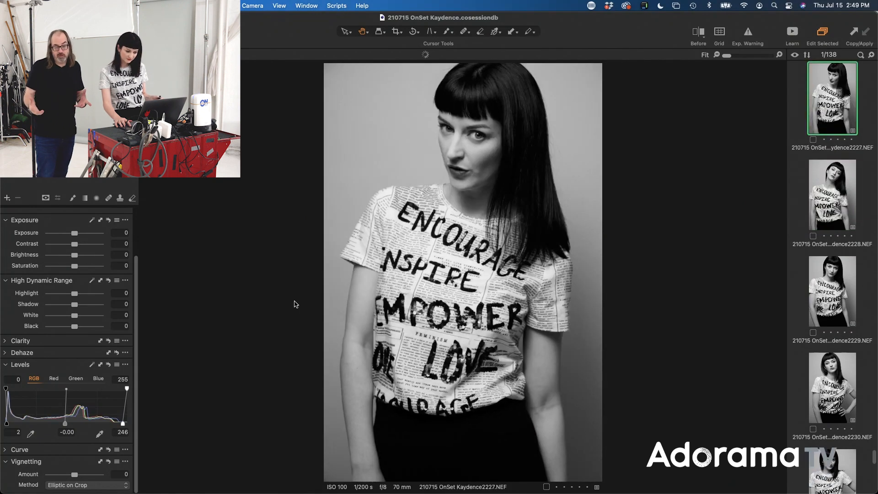
pyautogui.press('Left')
pyautogui.press('Left')
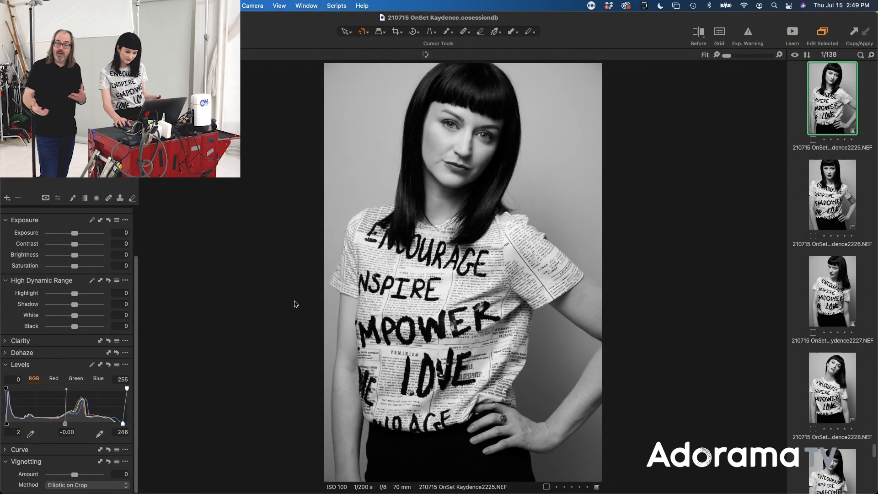
pyautogui.press('Left')
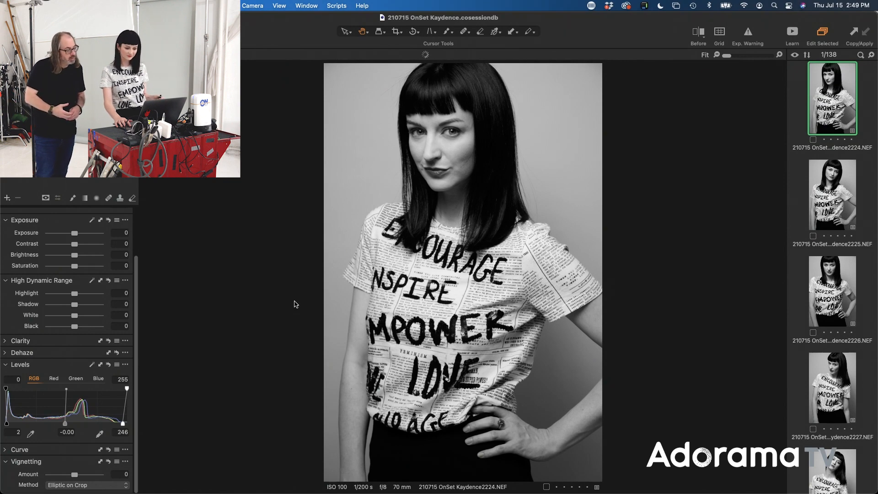
pyautogui.press('Left')
pyautogui.press('Left')
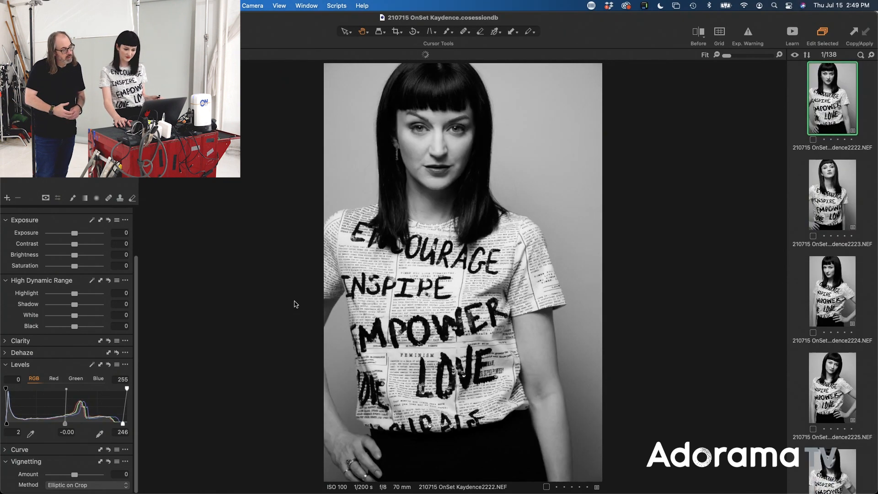
pyautogui.press('Left')
pyautogui.press('Left')
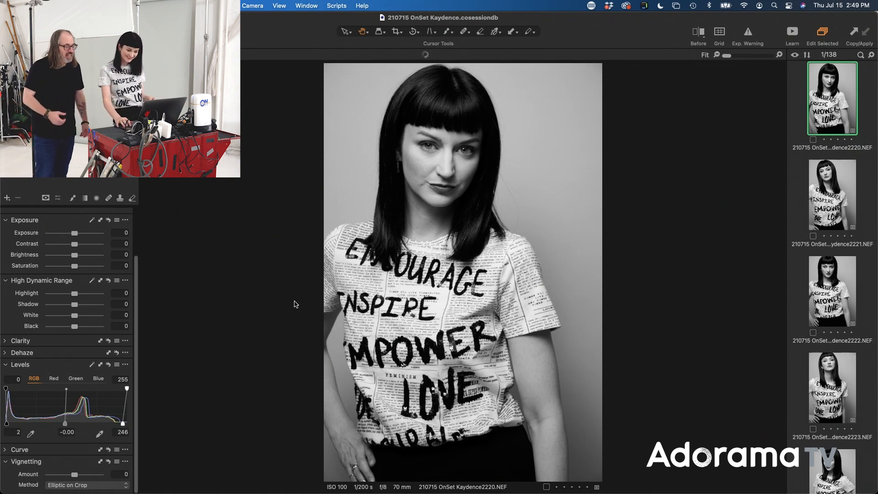
pyautogui.press('Up')
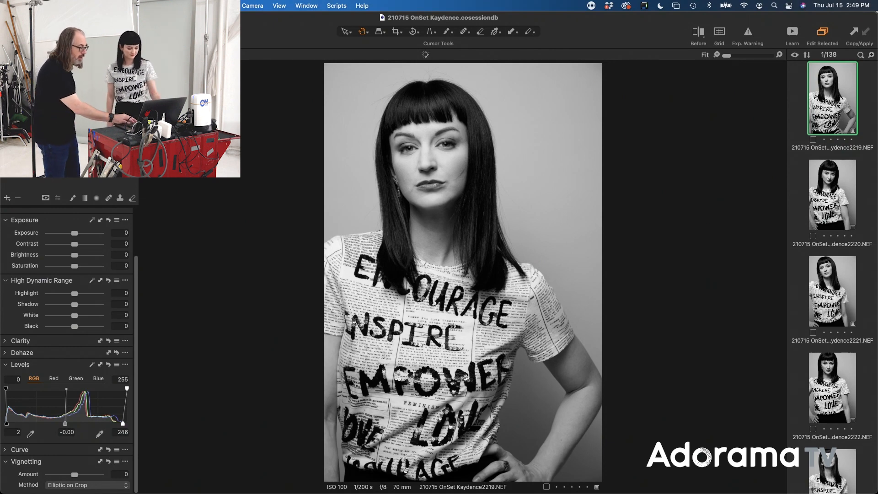
# - Start saving the black-and-white look of frame 2219 as a custom style
pyautogui.click(164, 6)
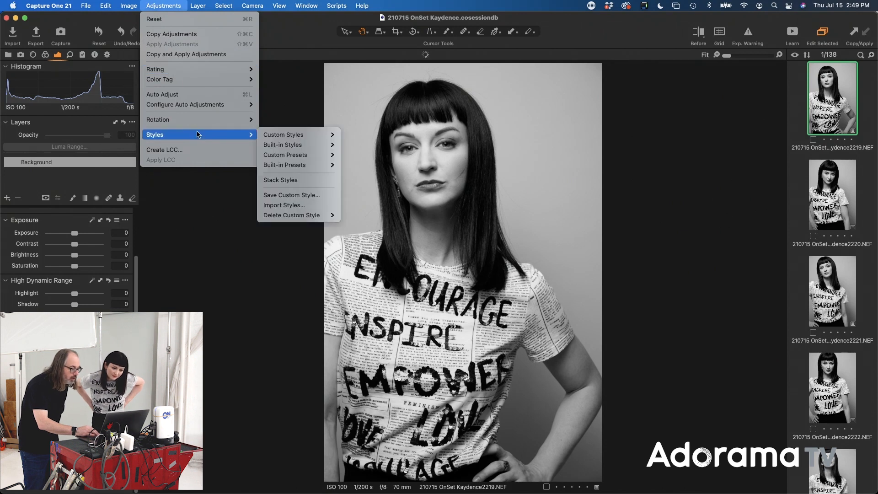
pyautogui.moveTo(228, 136)
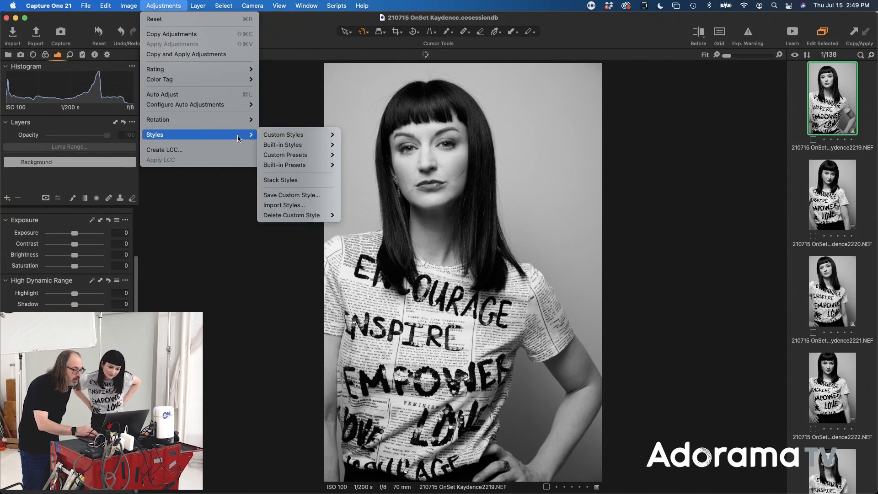
pyautogui.click(274, 194)
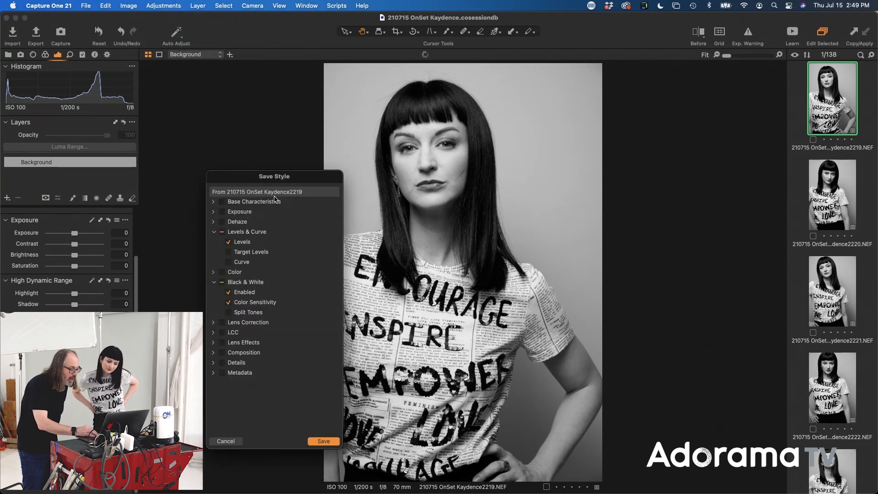